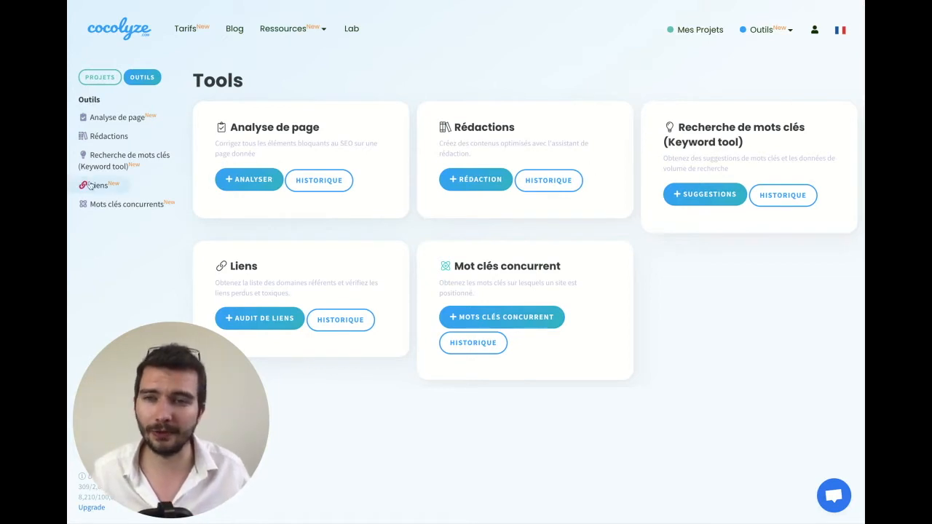
Launch a new link audit (Audit de Liens) for the site cocolyze.com
click(766, 33)
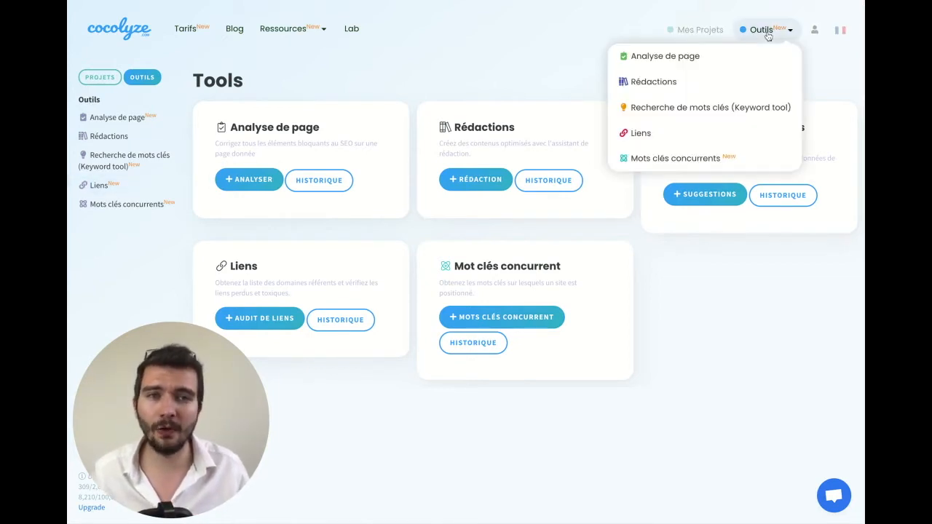
click(649, 138)
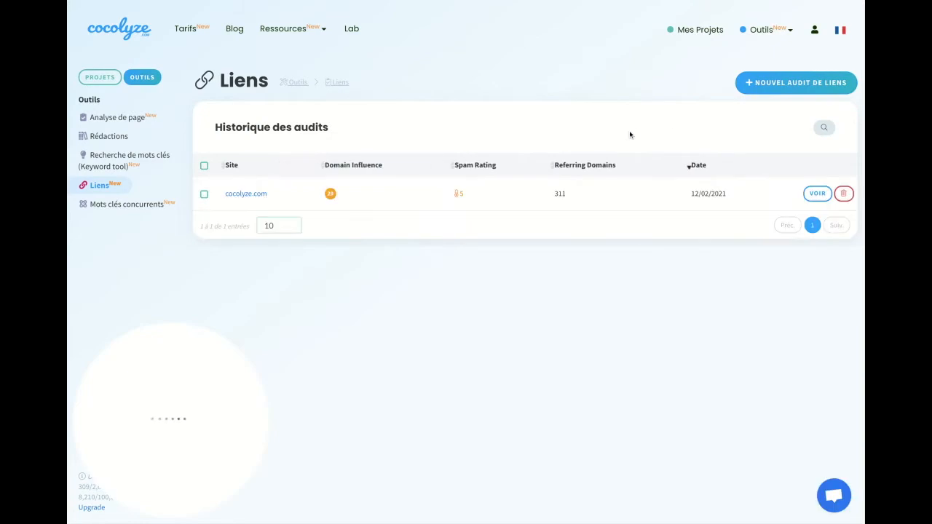
click(767, 85)
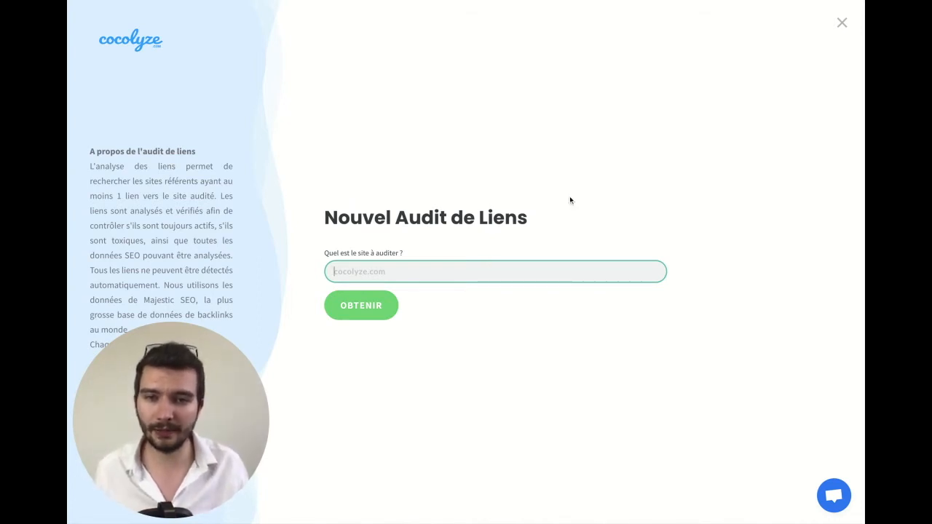
text(cocoly)
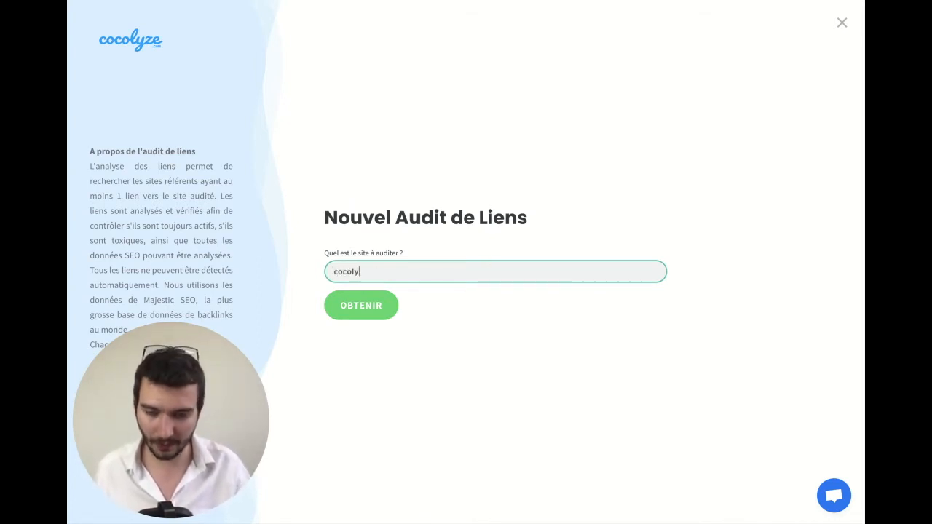
text(ze.com)
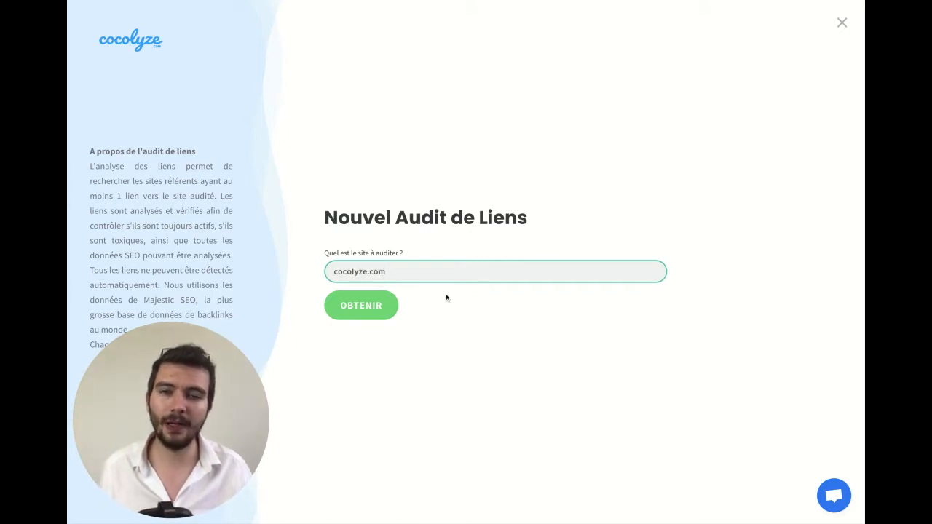
click(368, 302)
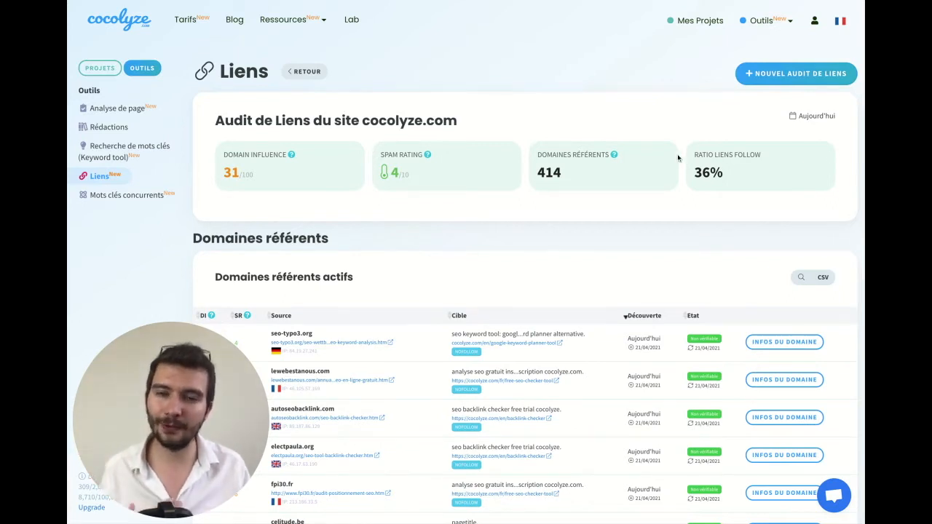
Examine the audit's active referring domains, including their source, target, discovery date and state, down to the link verification section
scroll(677, 156, down, 3)
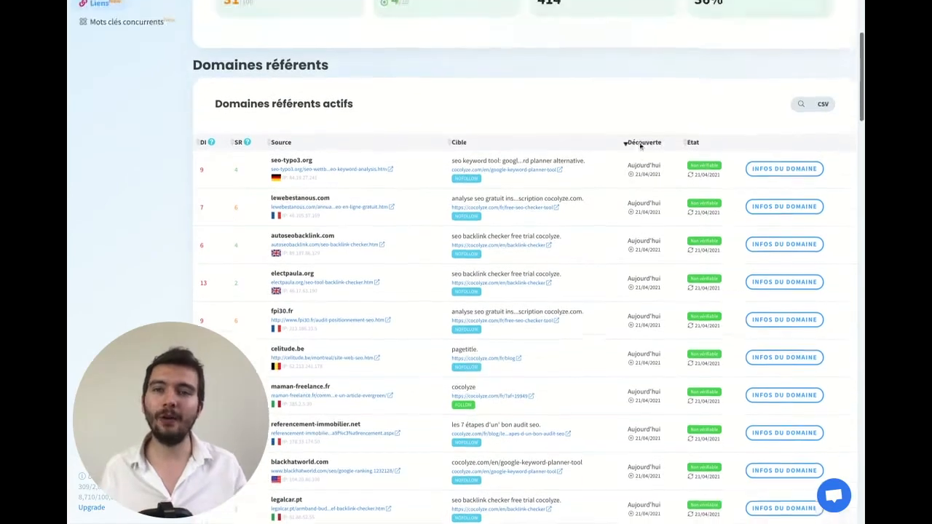
scroll(638, 146, up, 1)
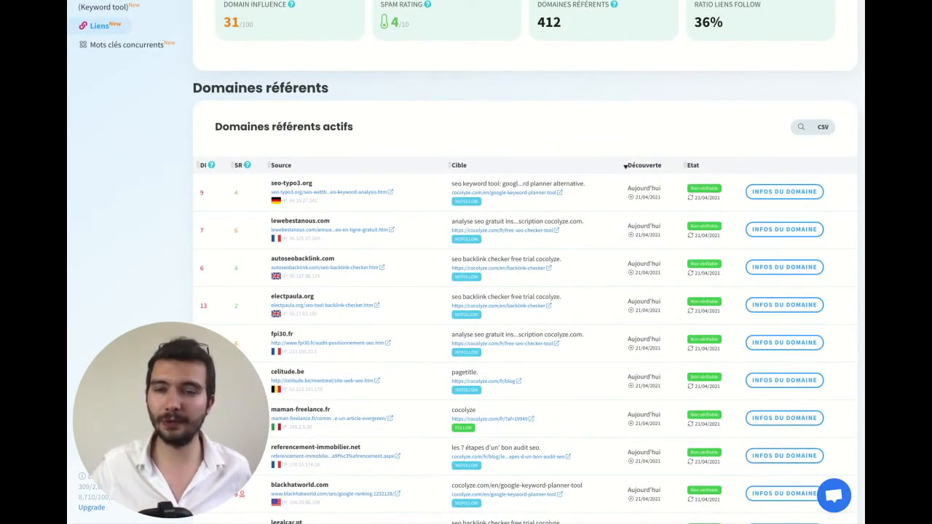
scroll(624, 148, down, 3)
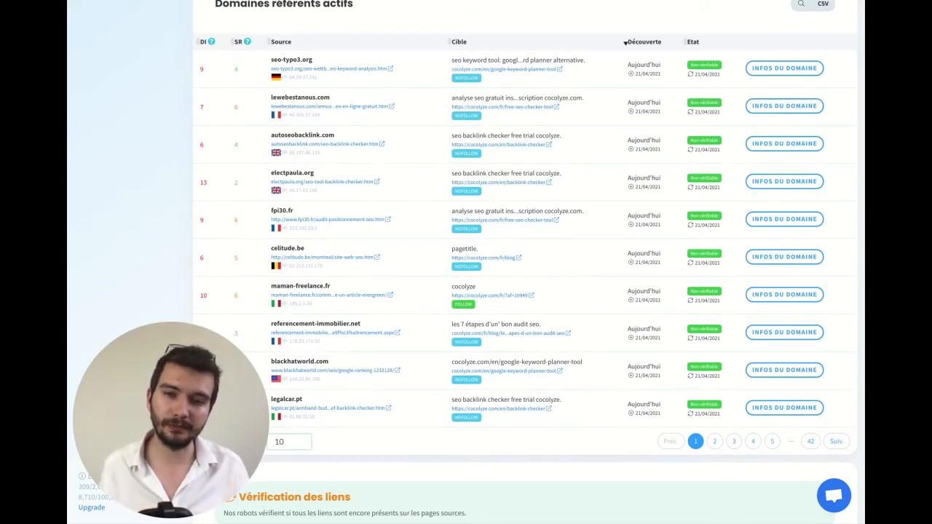
scroll(555, 133, down, 5)
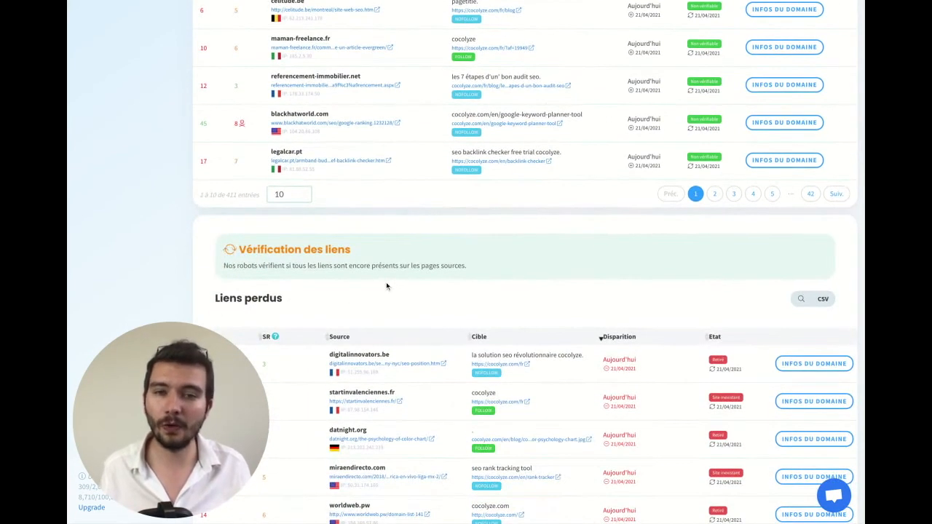
scroll(395, 274, up, 5)
scroll(400, 274, up, 1)
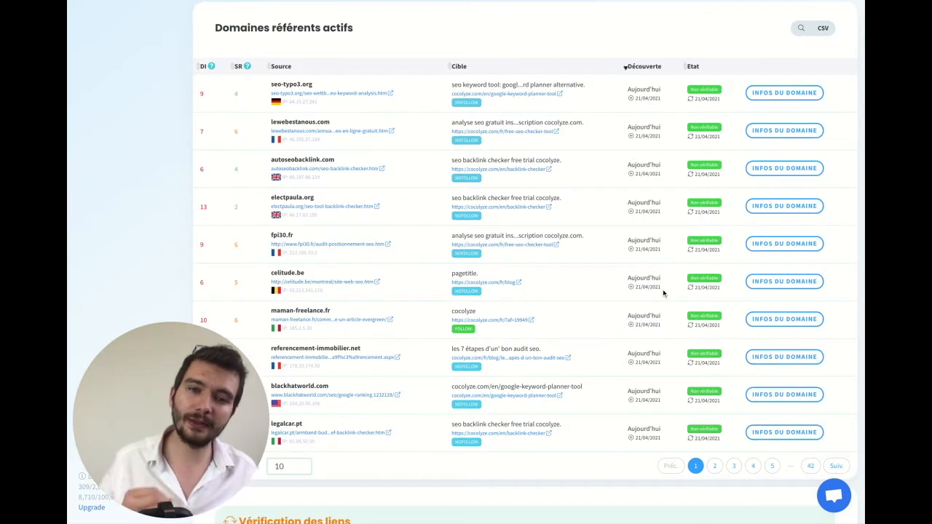
scroll(663, 293, down, 1)
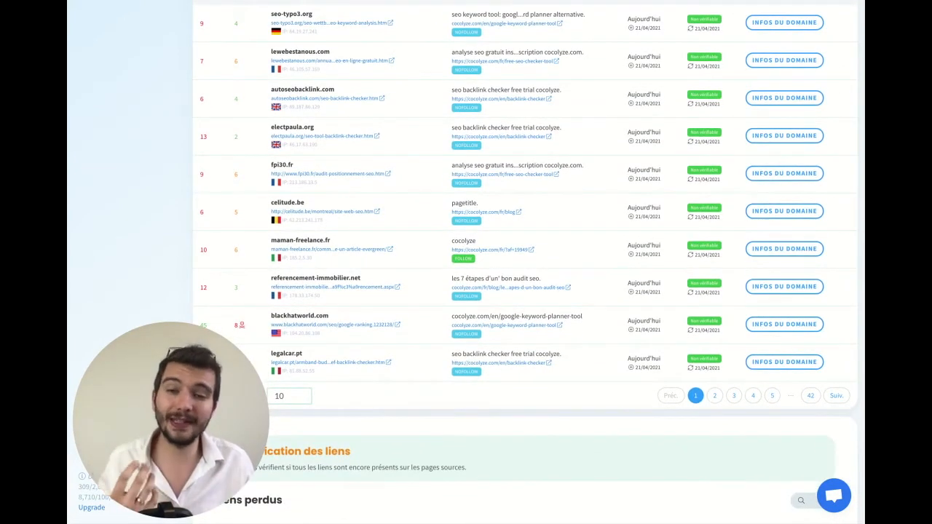
scroll(645, 284, down, 4)
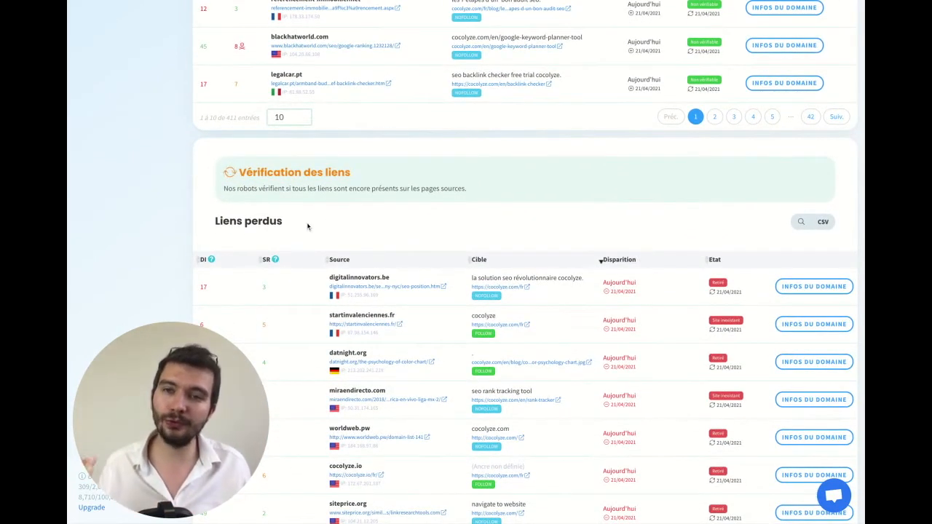
View the link profile details of the referring domain lewebestanous.com, including its page link data, and close them
scroll(305, 227, up, 2)
scroll(305, 227, up, 3)
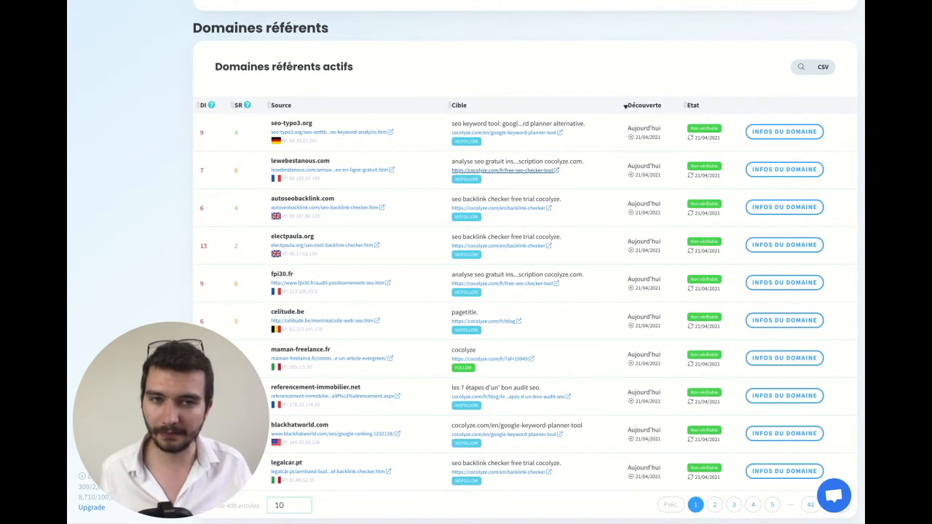
click(763, 172)
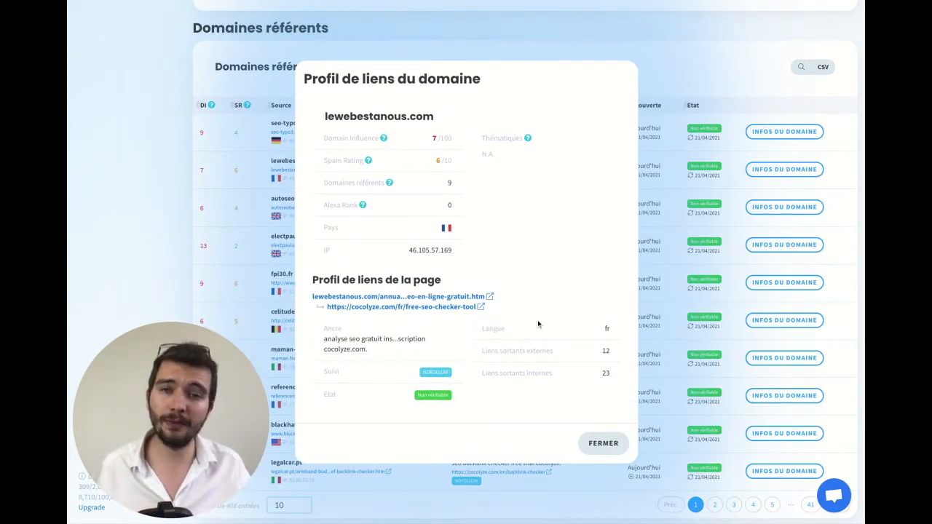
click(594, 443)
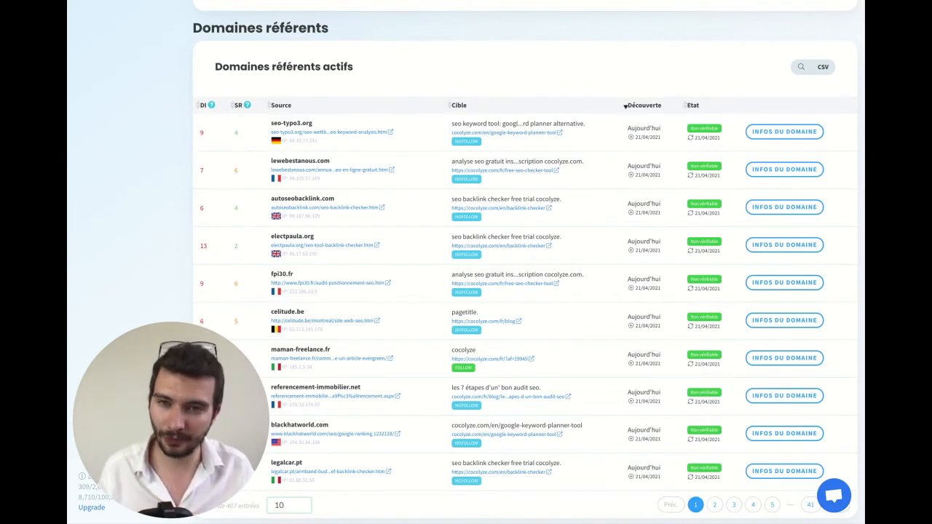
Examine the lost links (Liens perdus) list, checking each link's state and disappearance date
scroll(605, 381, down, 5)
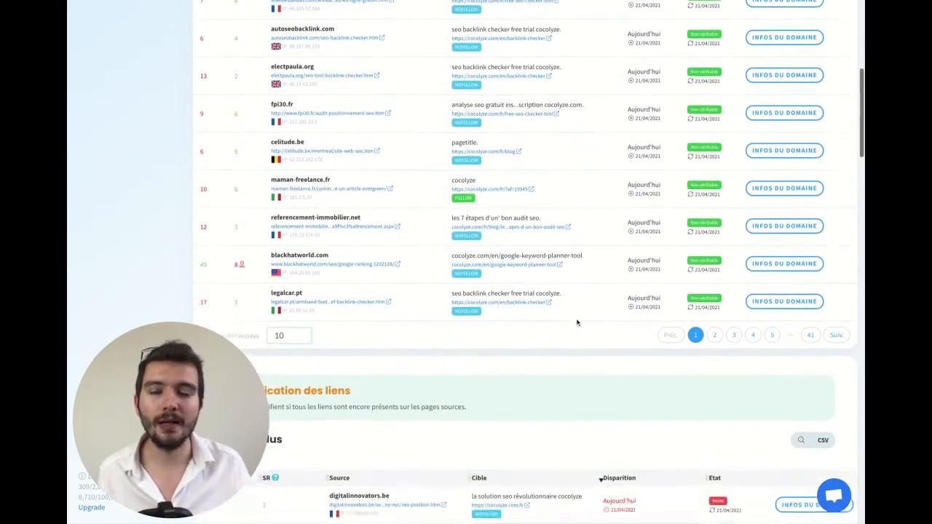
scroll(554, 297, down, 6)
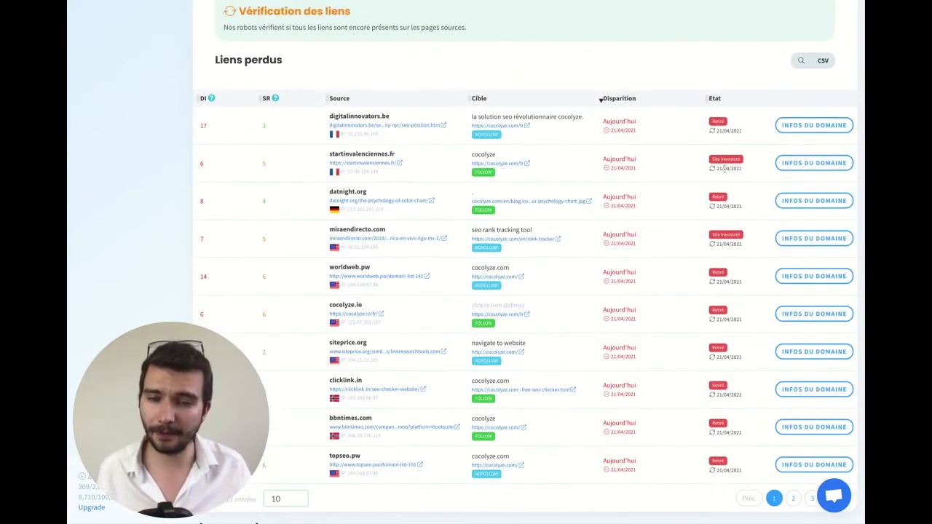
drag(710, 235, 739, 236)
click(737, 234)
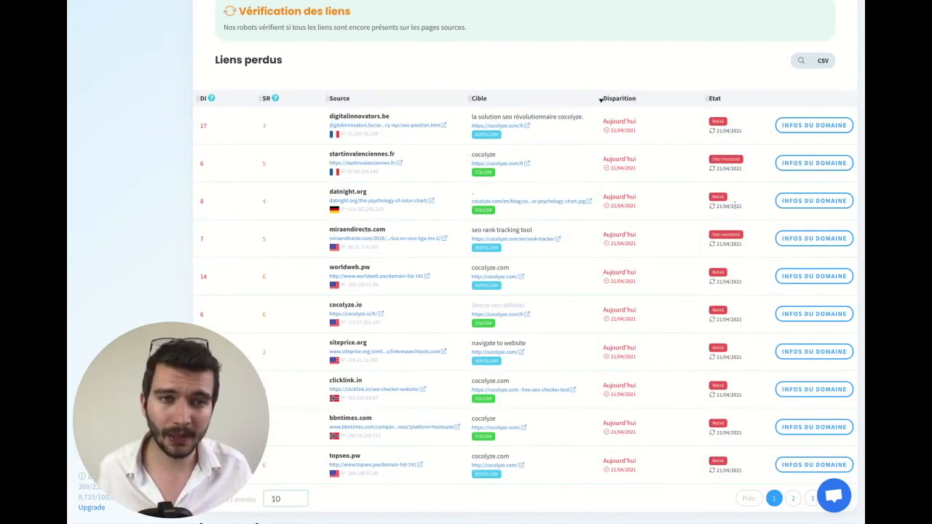
drag(733, 197, 702, 200)
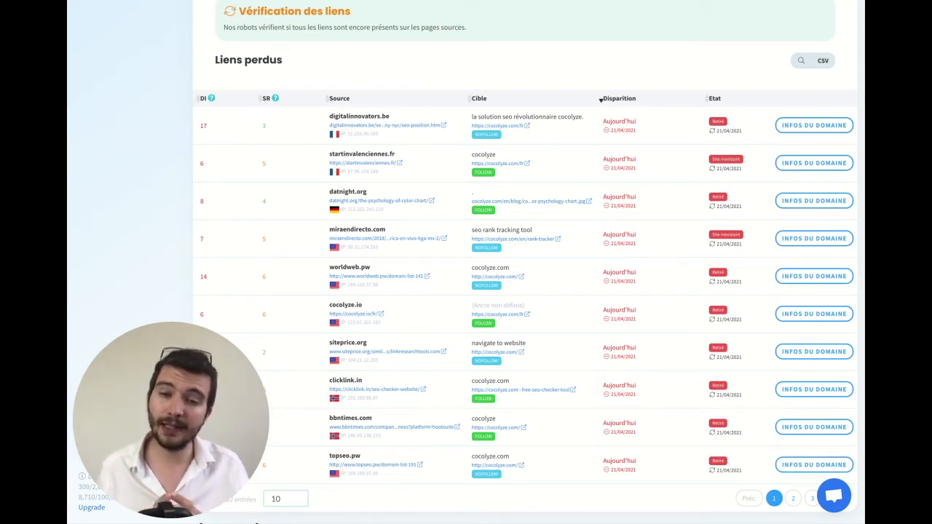
click(600, 100)
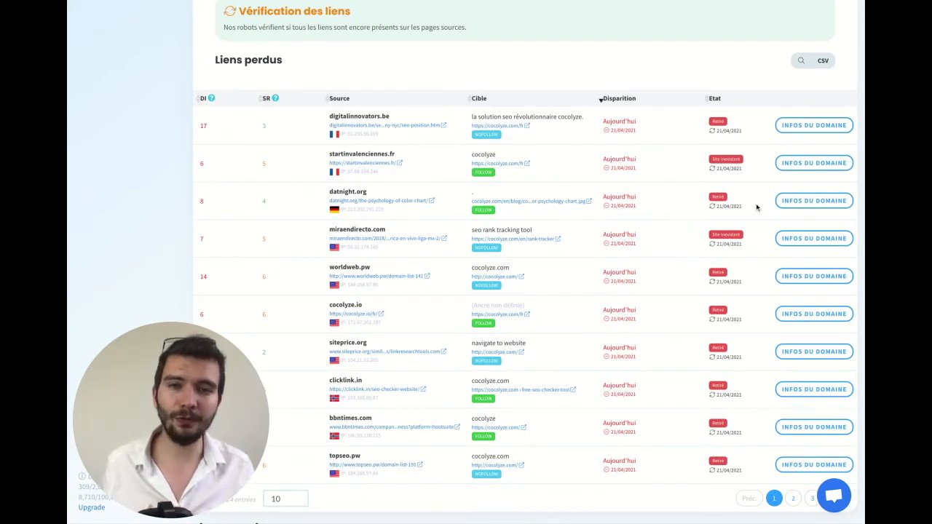
Examine the toxic links (Liens Toxiques) list, checking the spam rating and toxicity flag of each source domain
scroll(655, 214, down, 2)
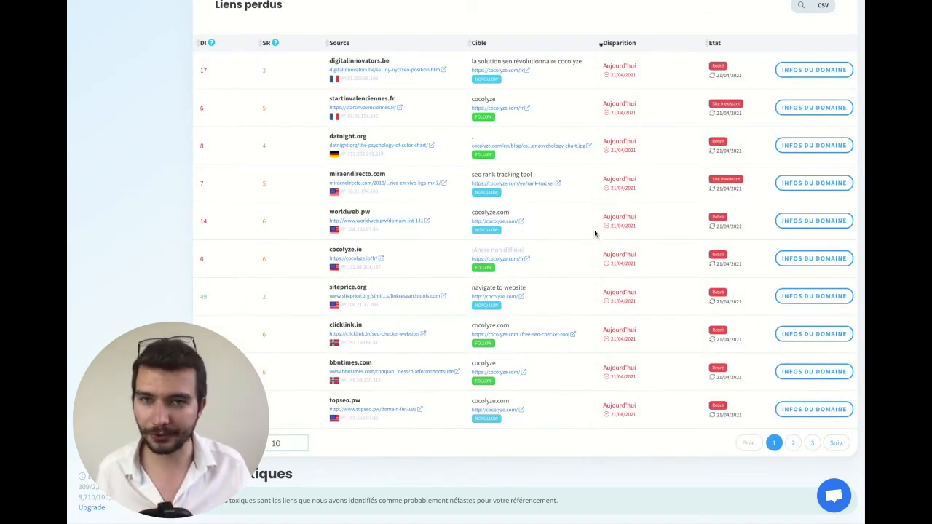
scroll(593, 233, down, 5)
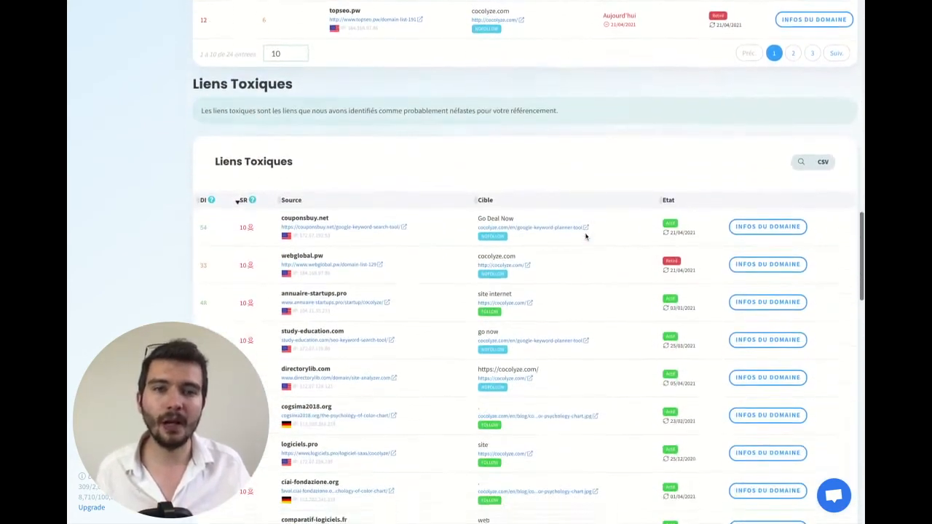
scroll(585, 235, down, 1)
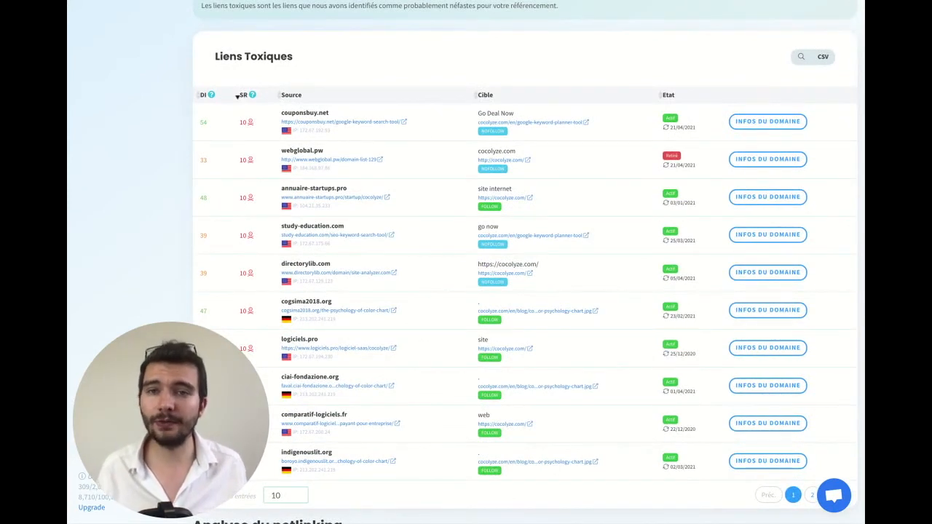
mouse_move(250, 124)
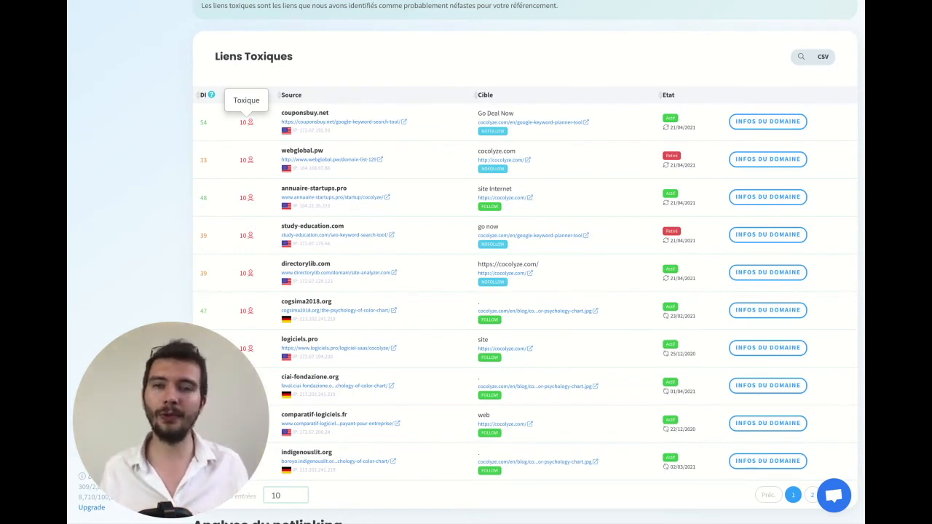
click(244, 96)
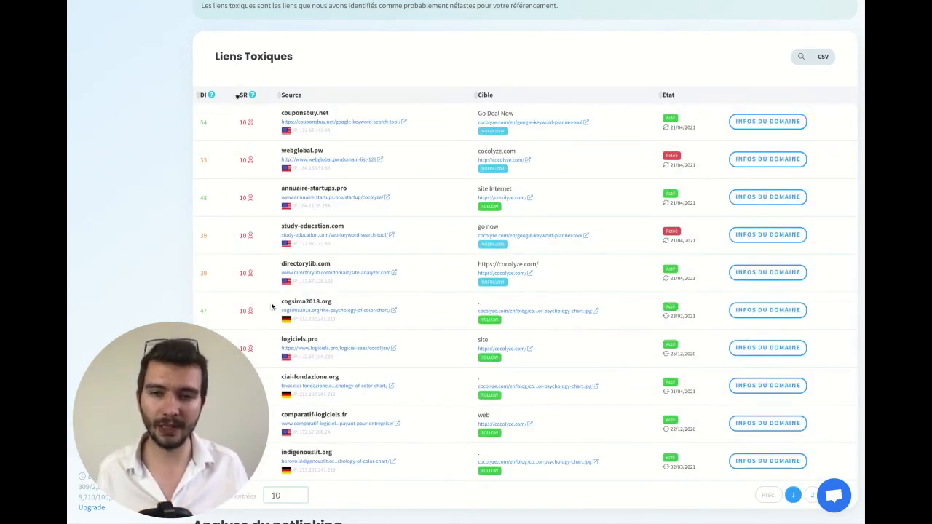
scroll(276, 277, down, 2)
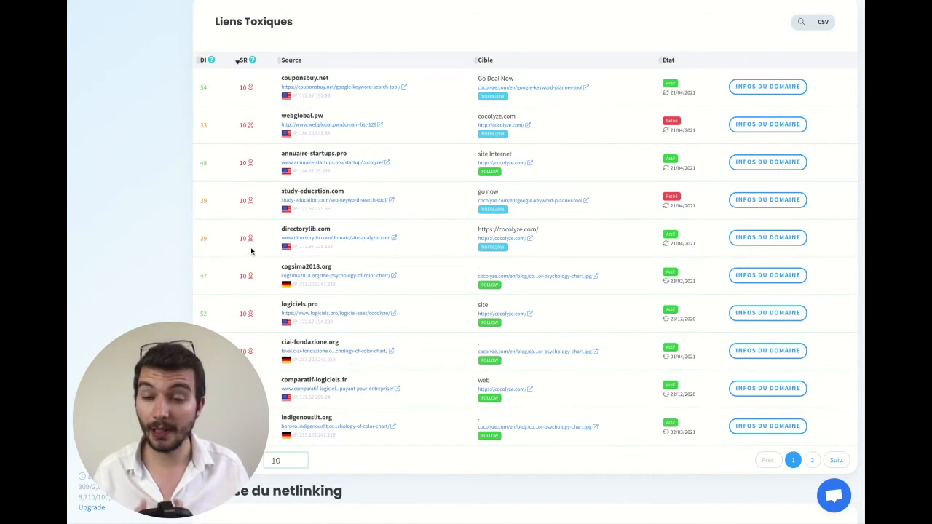
scroll(287, 269, down, 2)
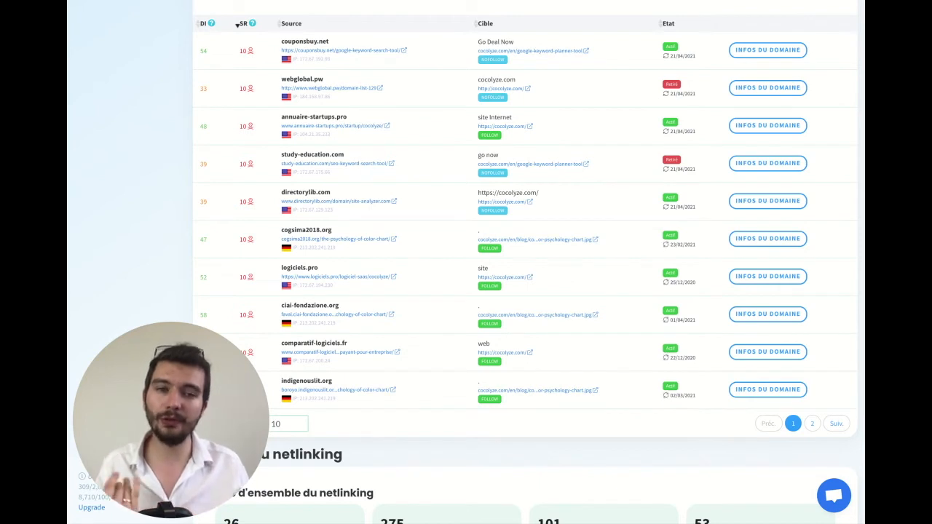
scroll(361, 292, up, 2)
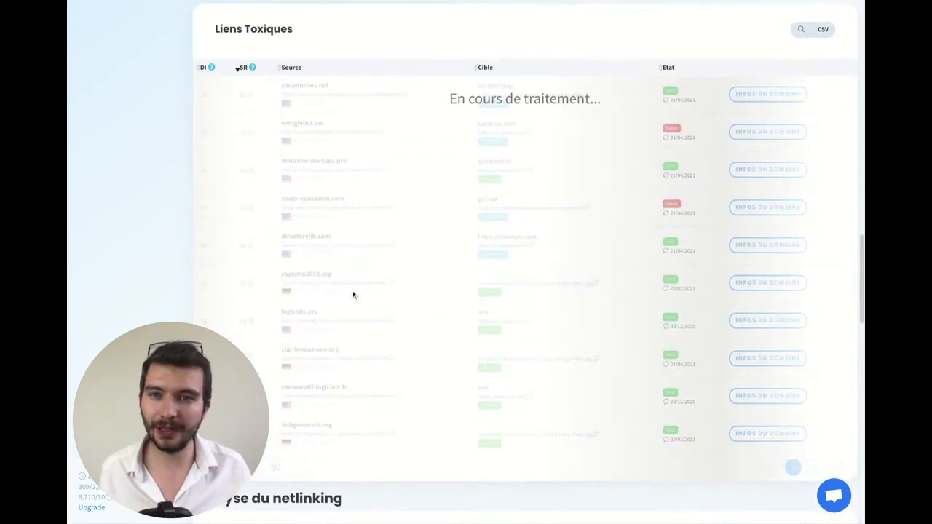
scroll(353, 293, down, 1)
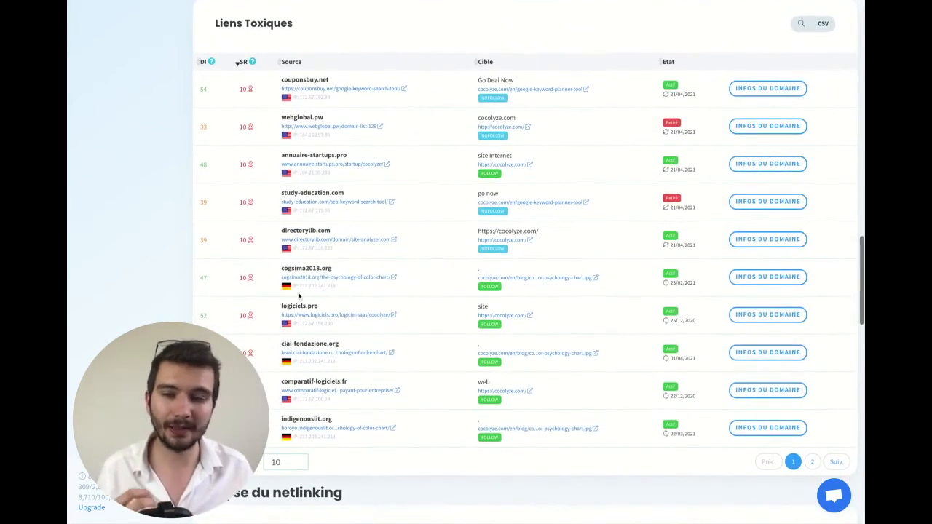
scroll(298, 298, down, 1)
Review the netlinking overview with its referring country map, anchor word cloud, and country and IP lists
scroll(304, 297, up, 1)
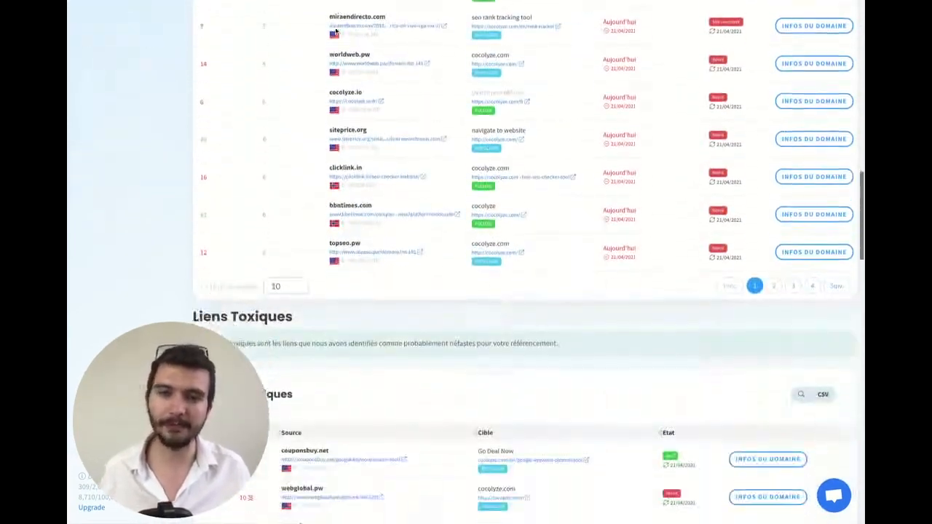
scroll(336, 30, down, 10)
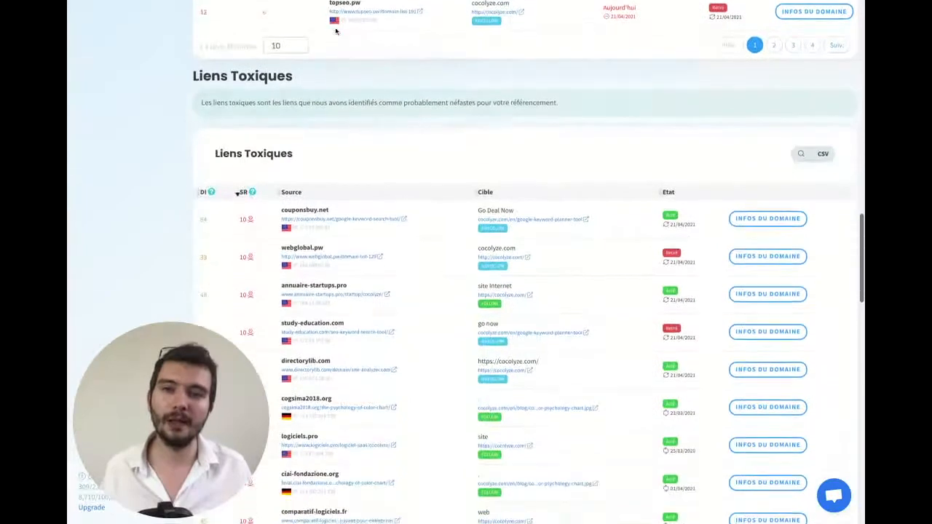
scroll(339, 27, down, 3)
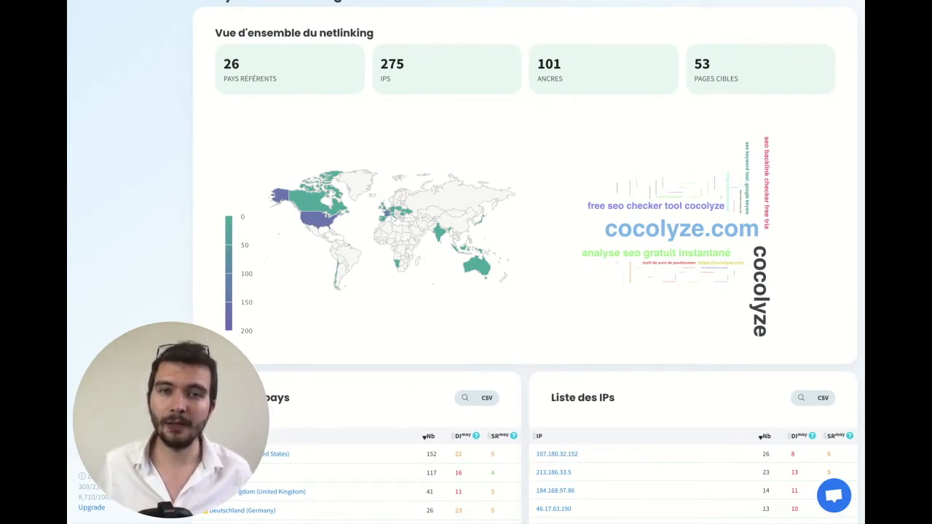
Check the number of referring domains in the summary of the cocolyze.com link audit
scroll(551, 142, up, 15)
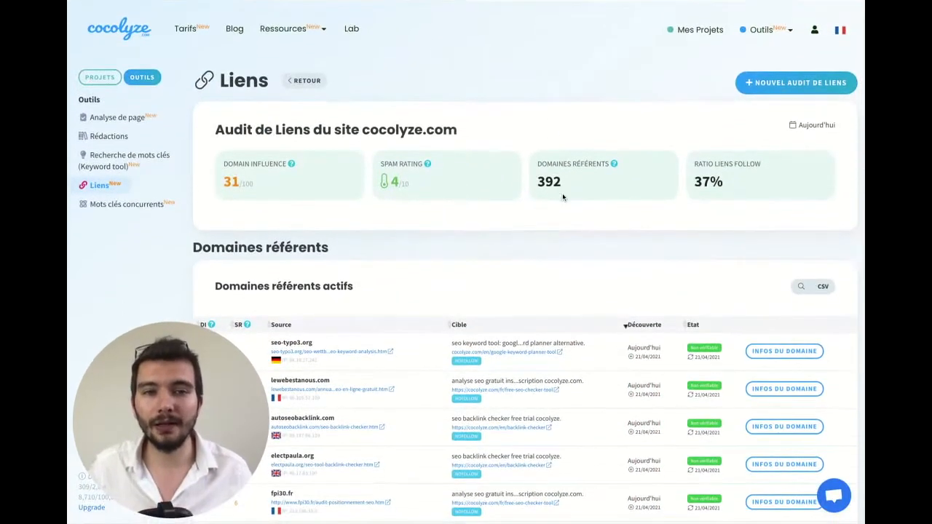
click(561, 193)
drag(538, 182, 559, 213)
click(563, 185)
click(507, 283)
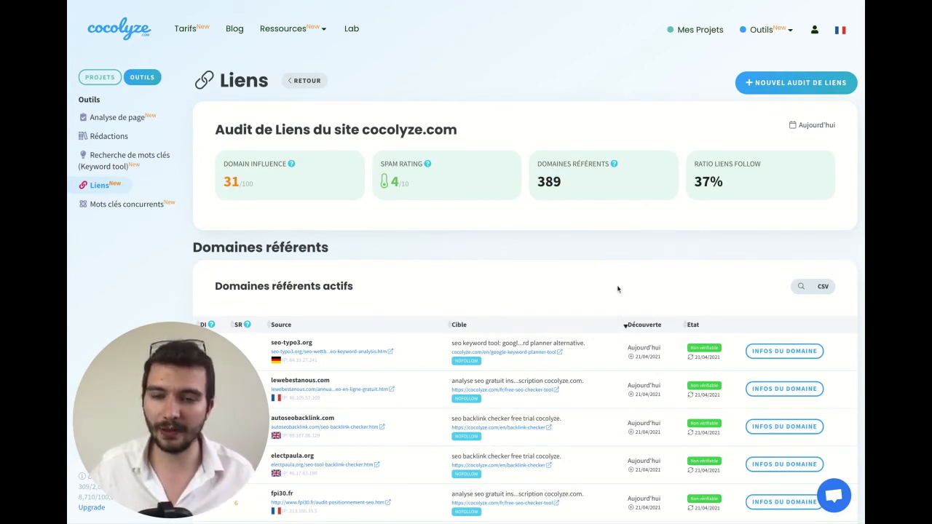
Compare the audit's number of referring domains with the referring country, IP, anchor and target page counts in the netlinking overview
drag(538, 182, 561, 183)
click(564, 182)
double_click(564, 182)
click(536, 204)
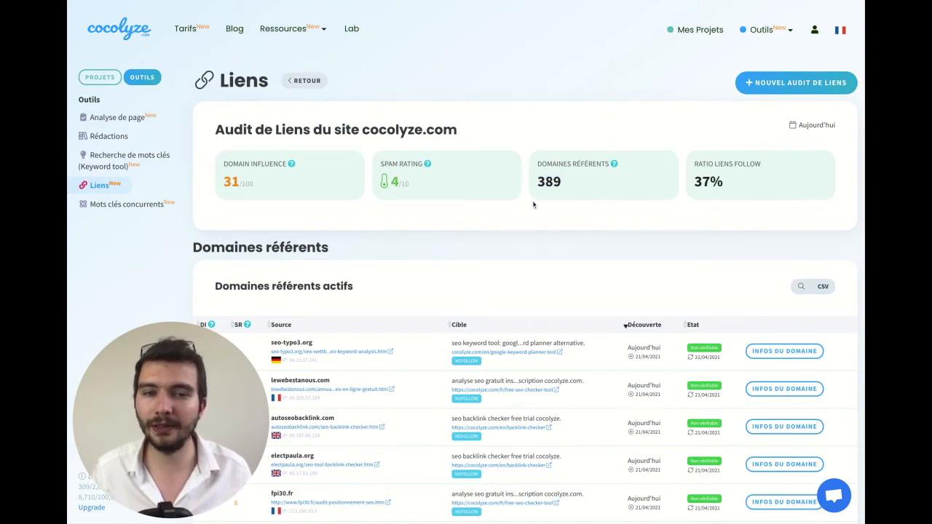
scroll(537, 204, down, 20)
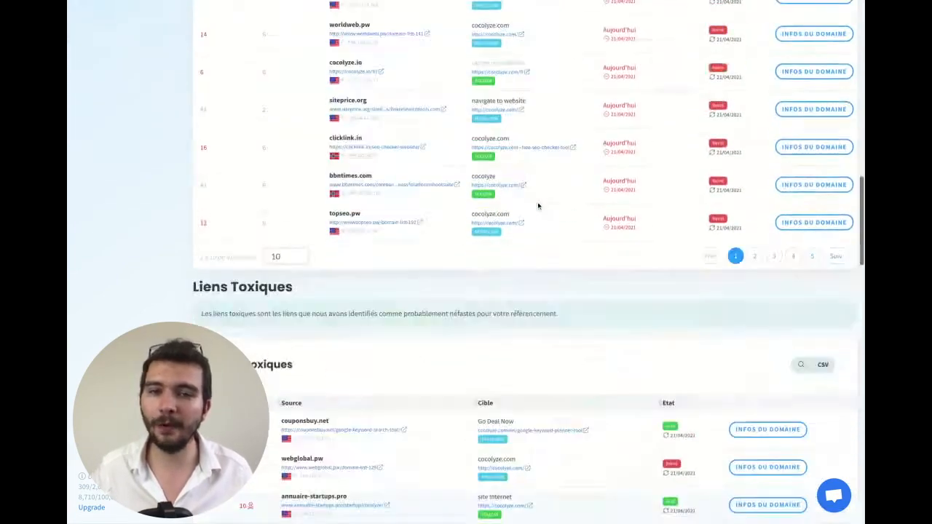
scroll(537, 201, down, 5)
scroll(537, 199, up, 1)
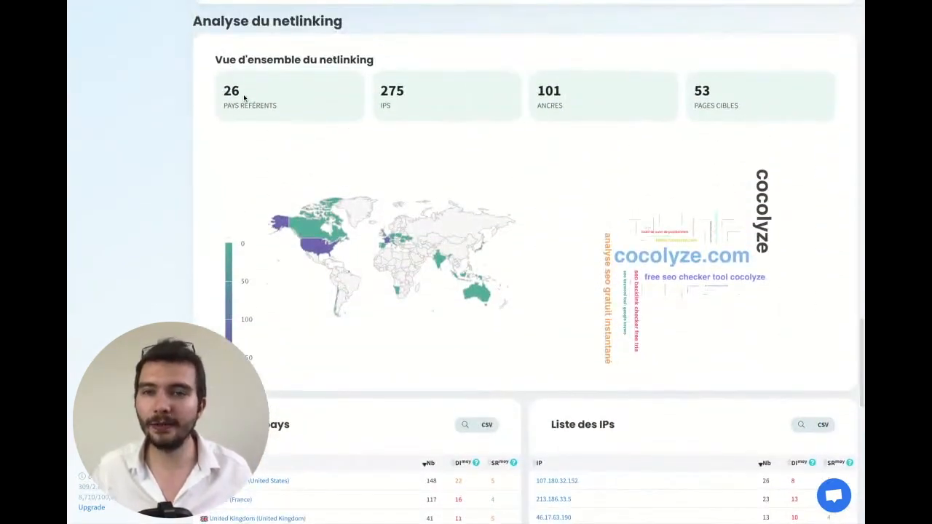
drag(223, 90, 239, 91)
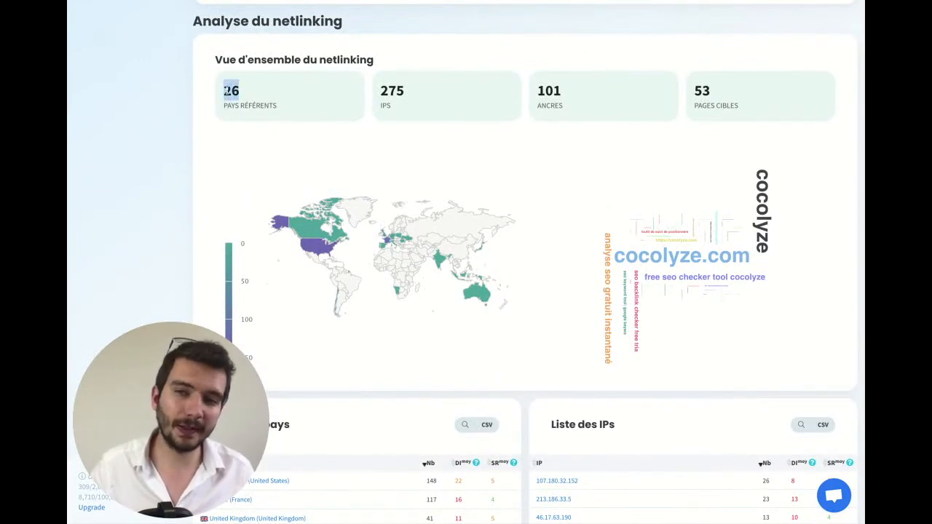
drag(380, 91, 415, 89)
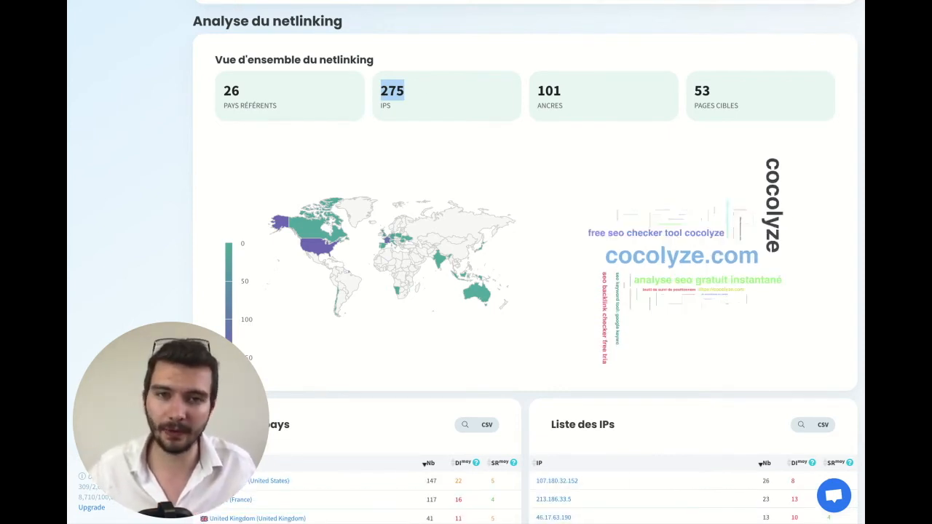
double_click(564, 92)
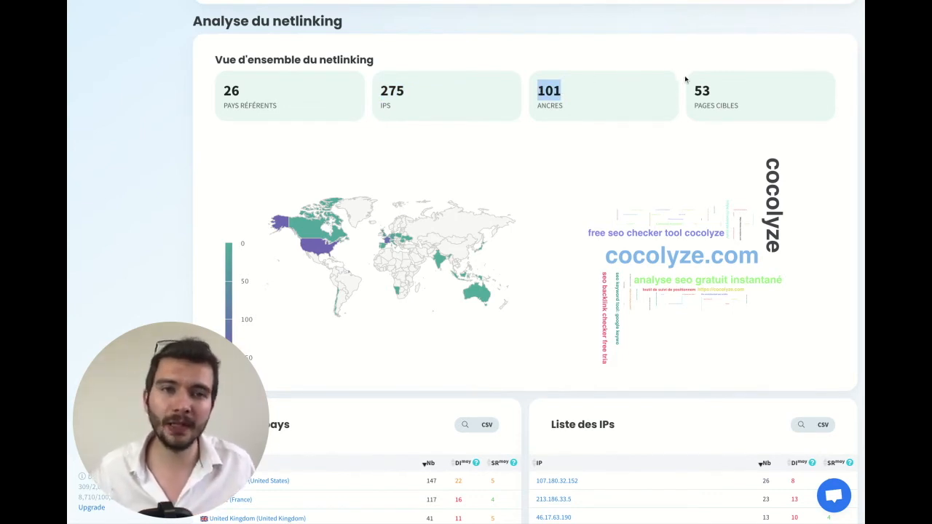
double_click(703, 91)
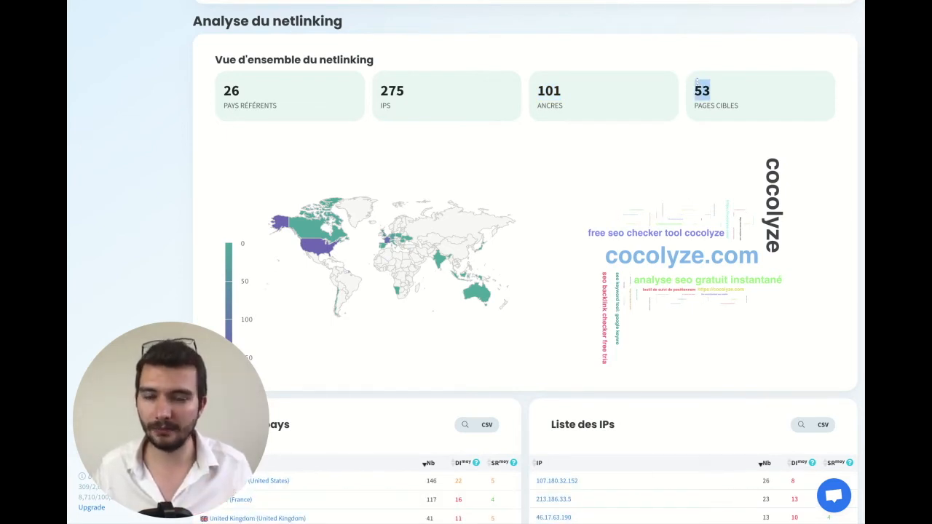
Review the country list (Liste des pays) and the number of links per address in the IP list (Liste des IPs)
scroll(578, 211, down, 4)
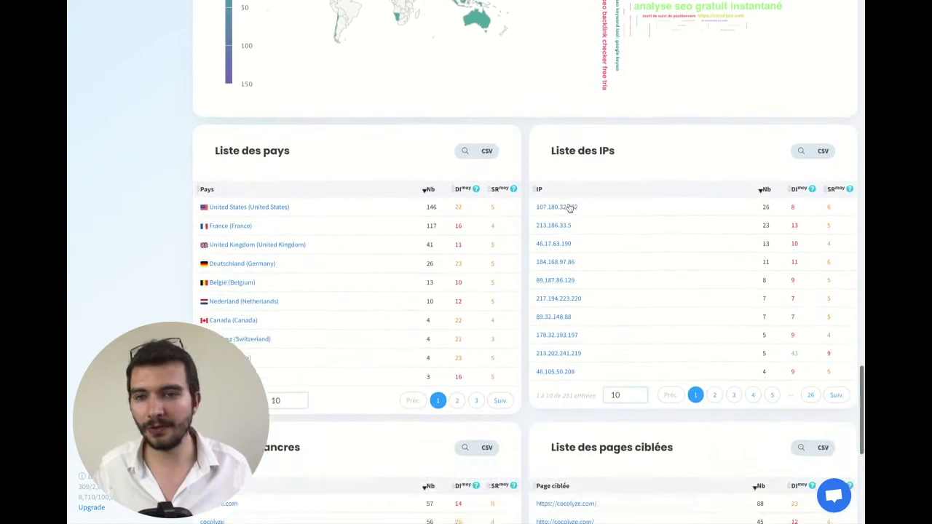
scroll(464, 201, down, 1)
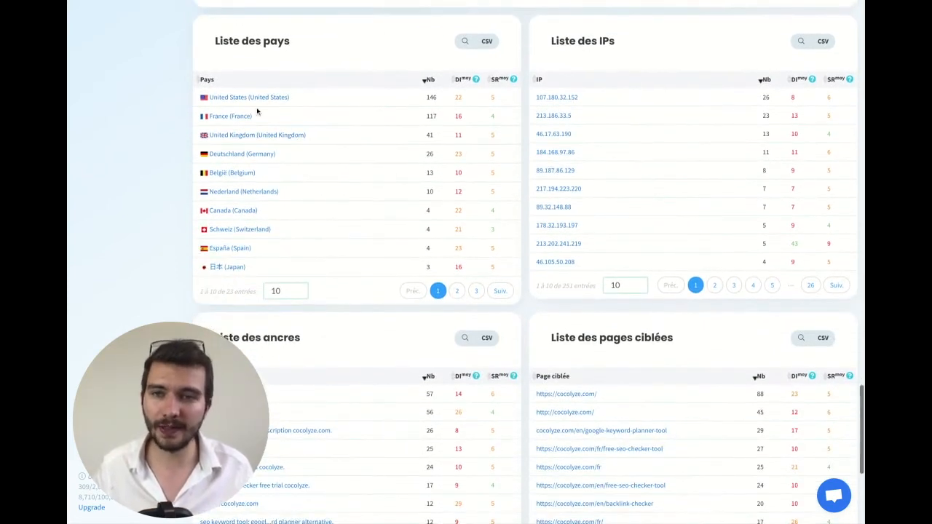
click(208, 99)
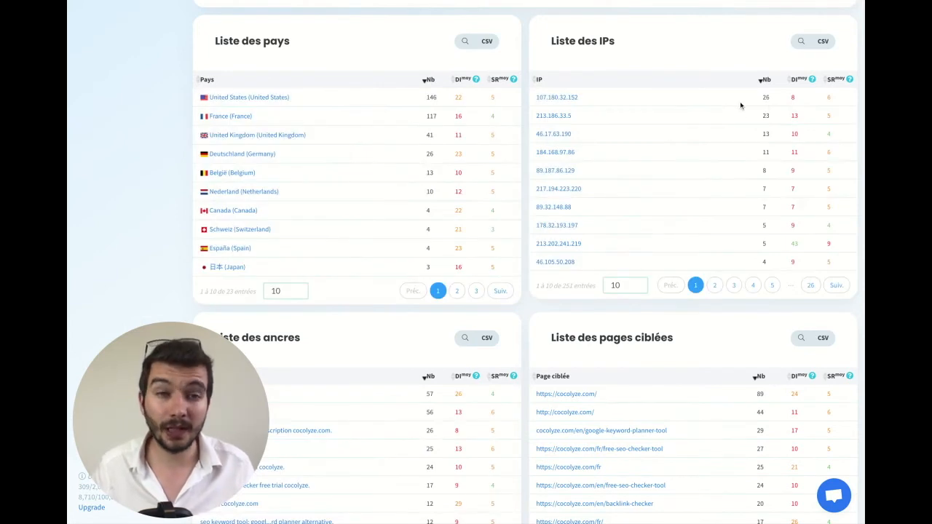
double_click(766, 96)
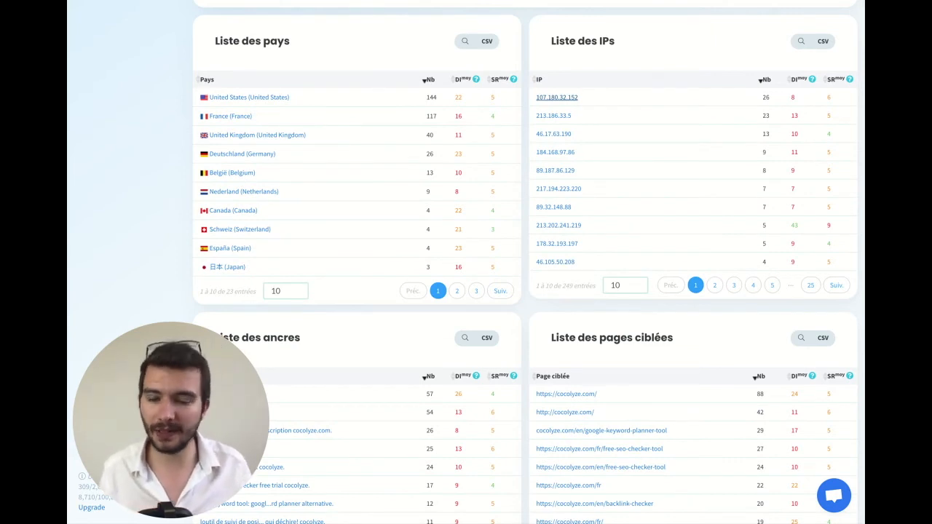
Inspect the links coming from IP 107.180.32.152, then return to the audit report
click(557, 98)
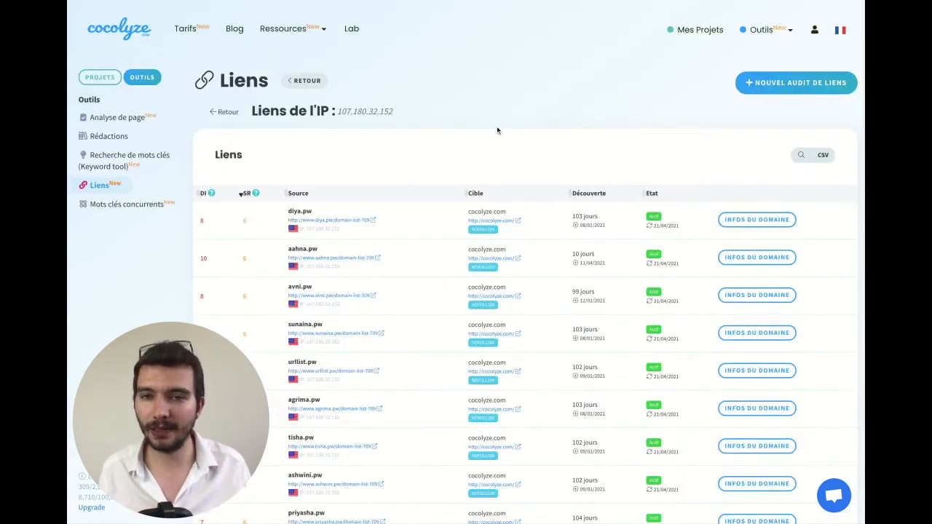
scroll(466, 131, down, 1)
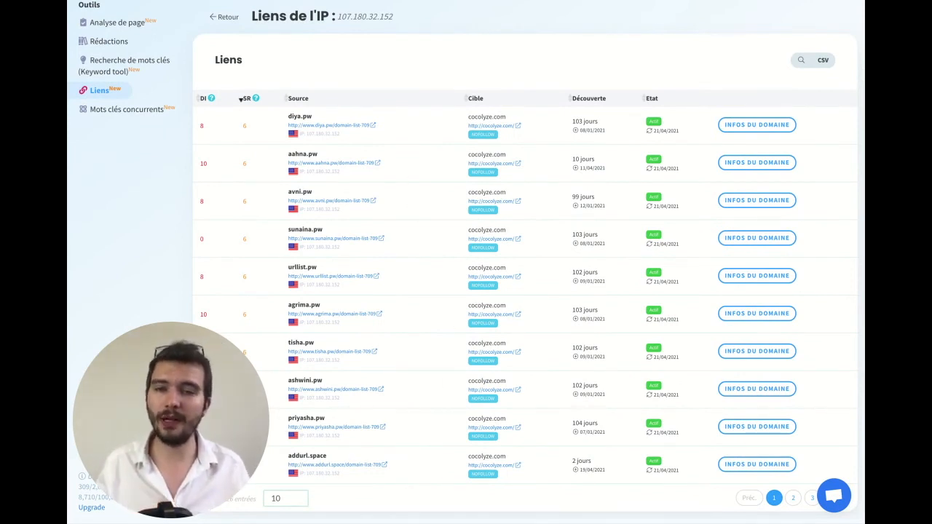
scroll(369, 124, up, 1)
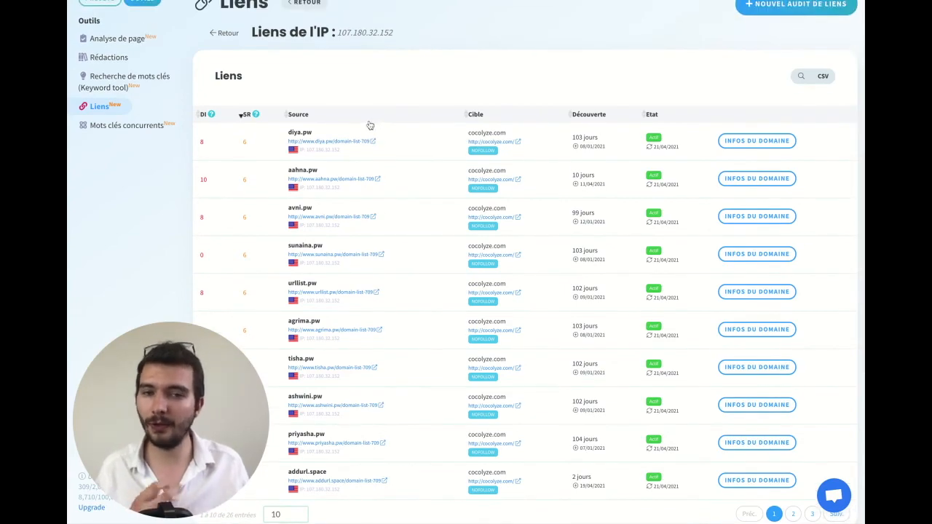
click(224, 34)
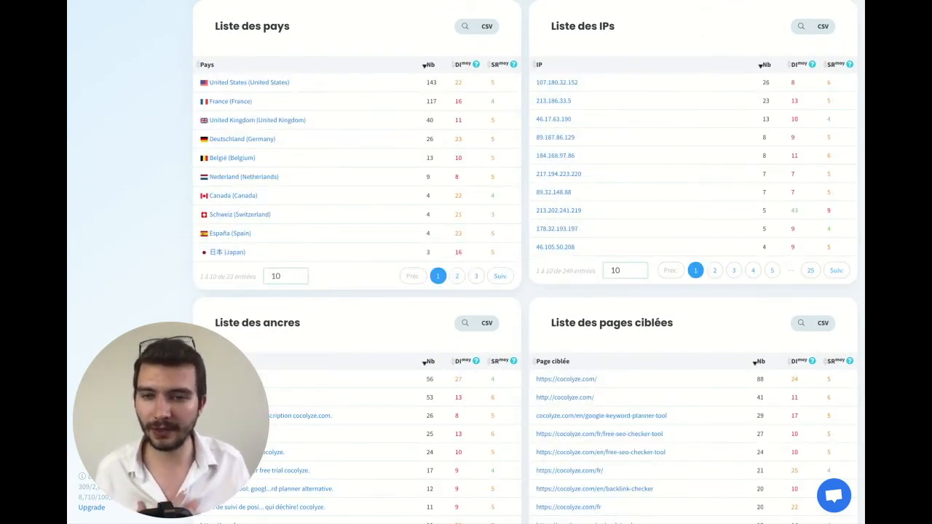
Review the anchor list (Liste des ancres) and the targeted pages list (Liste des pages ciblées)
scroll(340, 175, down, 5)
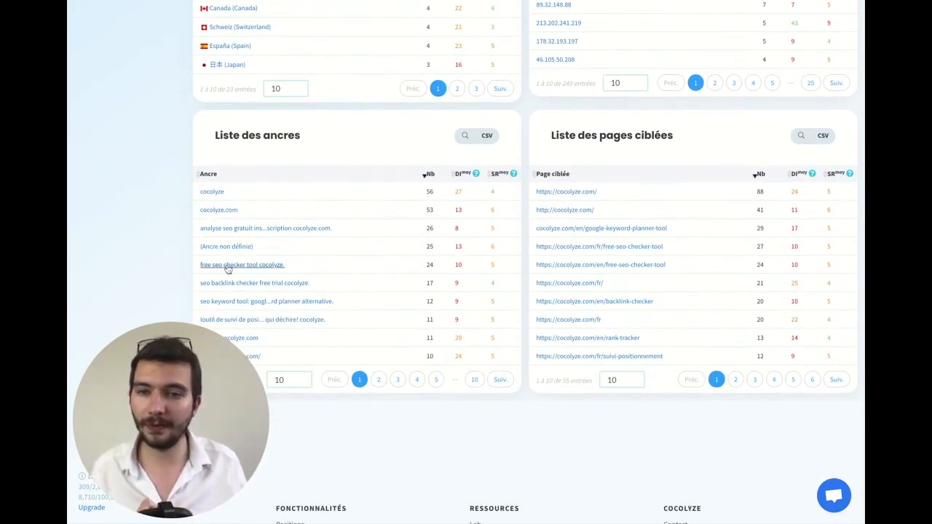
scroll(316, 243, down, 1)
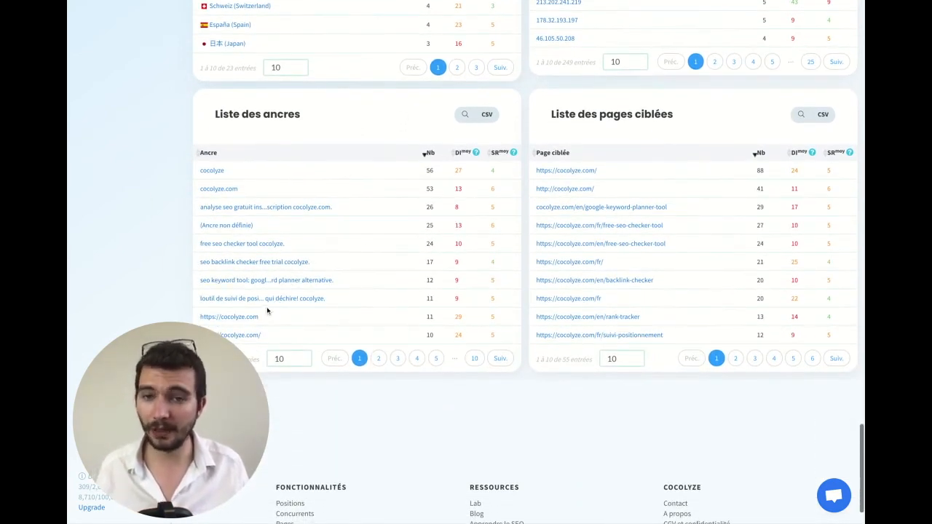
scroll(397, 263, down, 1)
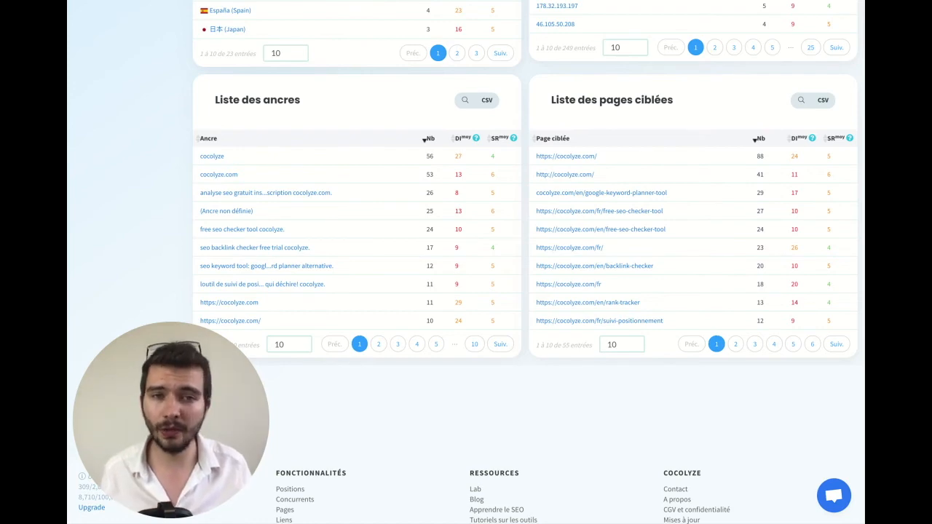
click(643, 232)
scroll(315, 248, down, 2)
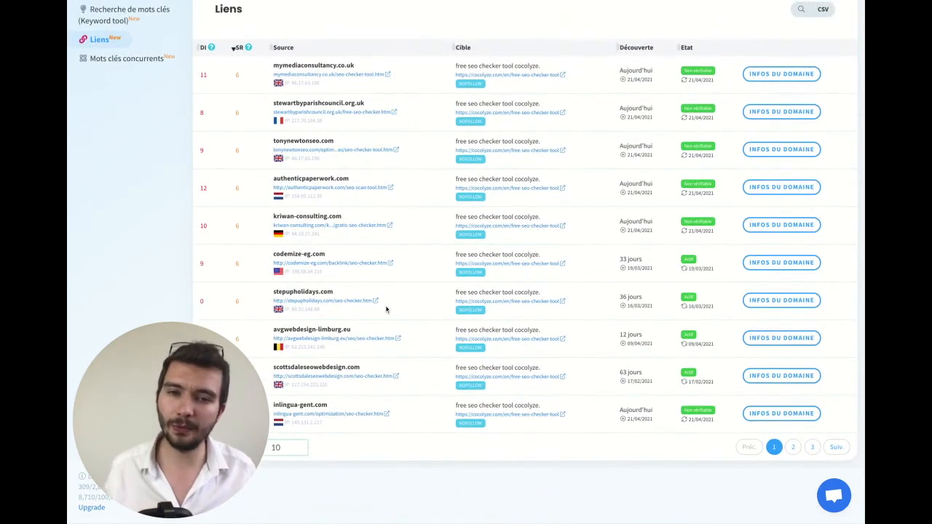
scroll(391, 292, up, 1)
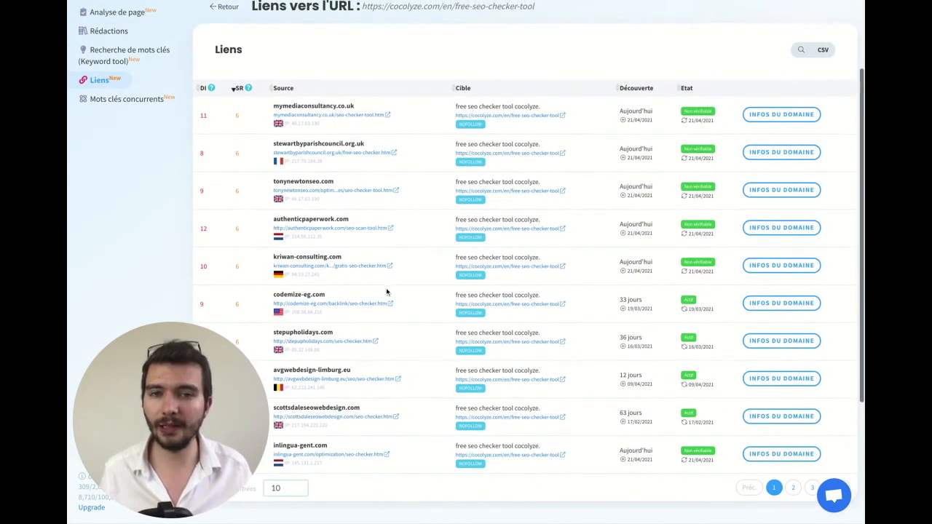
scroll(386, 294, up, 1)
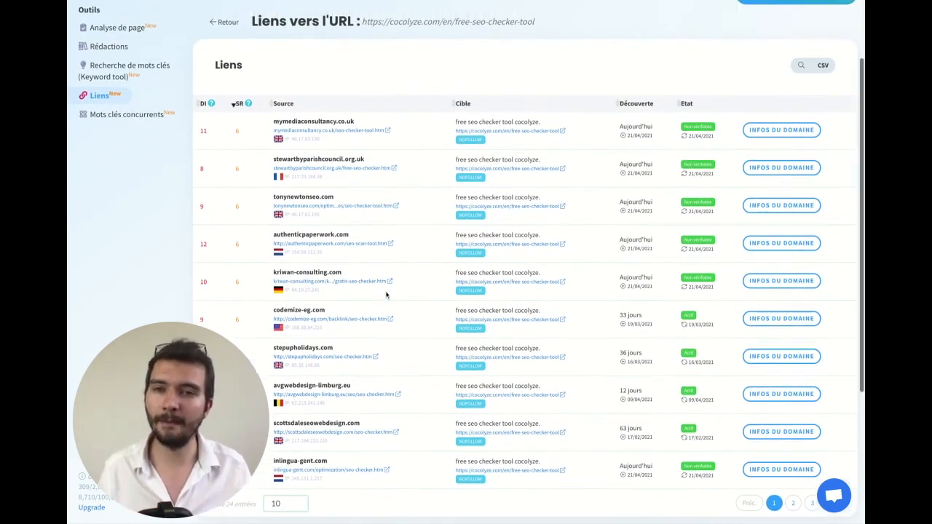
click(224, 24)
Leave the cocolyze.com audit report and open the link audit history (Historique des audits)
scroll(443, 181, down, 10)
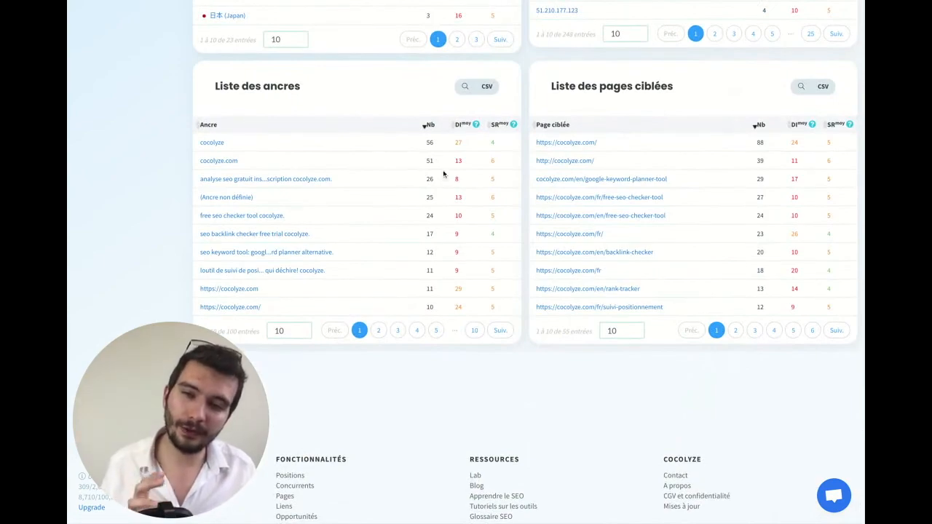
scroll(445, 177, up, 10)
scroll(447, 173, up, 10)
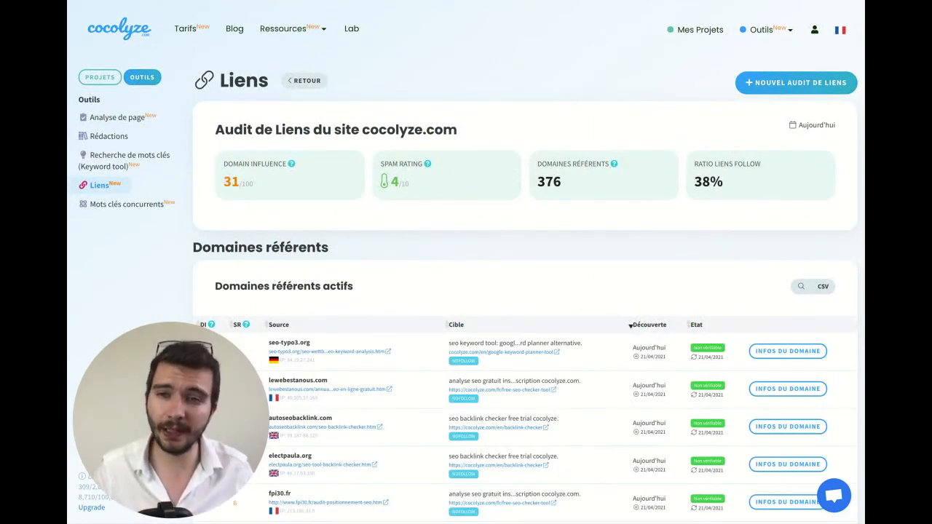
click(121, 191)
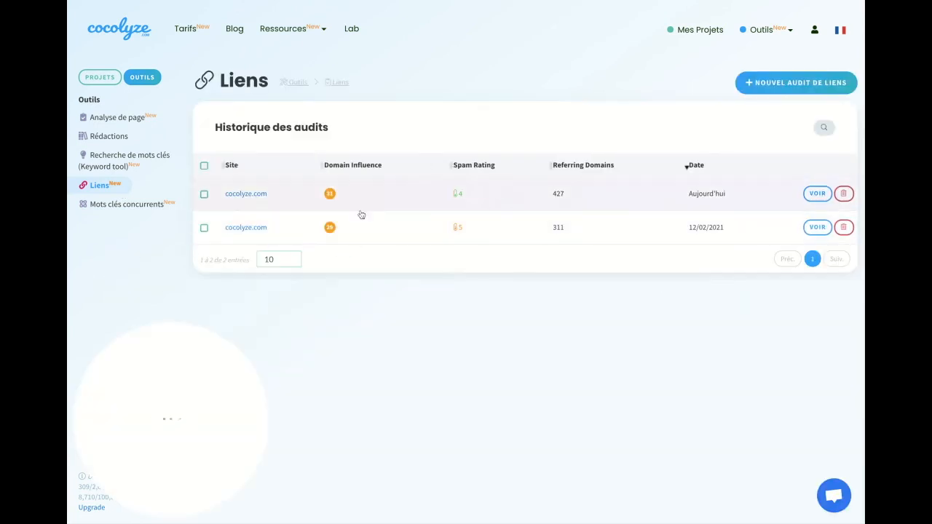